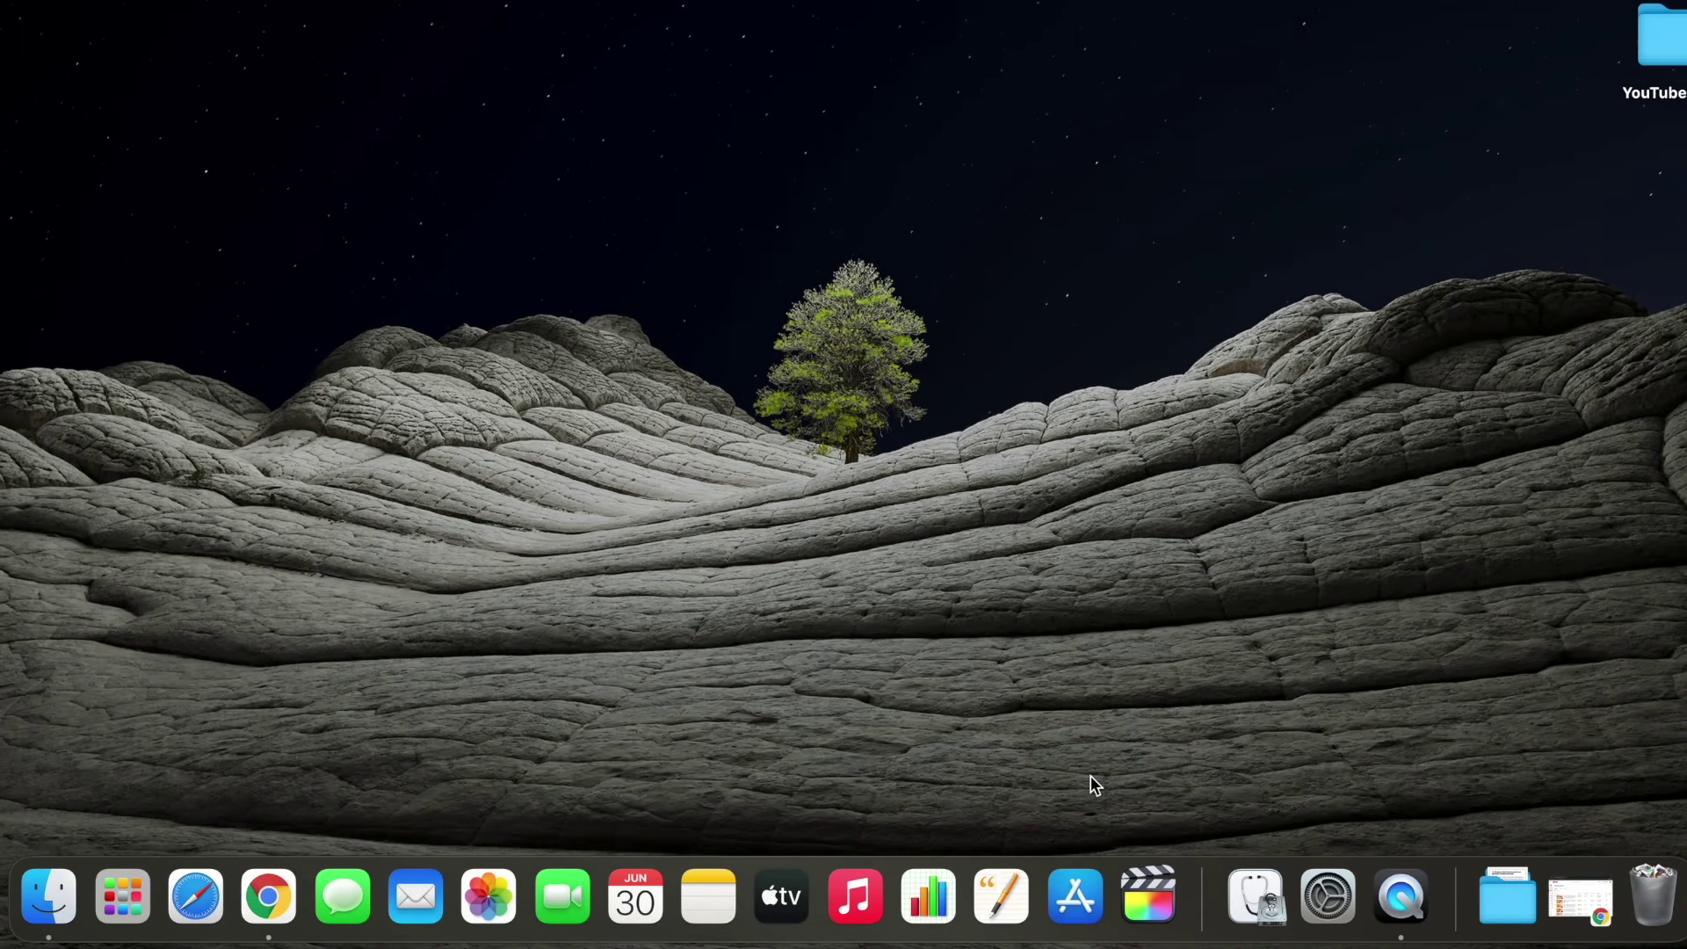
# Launch Final Cut Pro from the Dock, loading Untitled Project from the YouTube Library.
pyautogui.click(1161, 902)
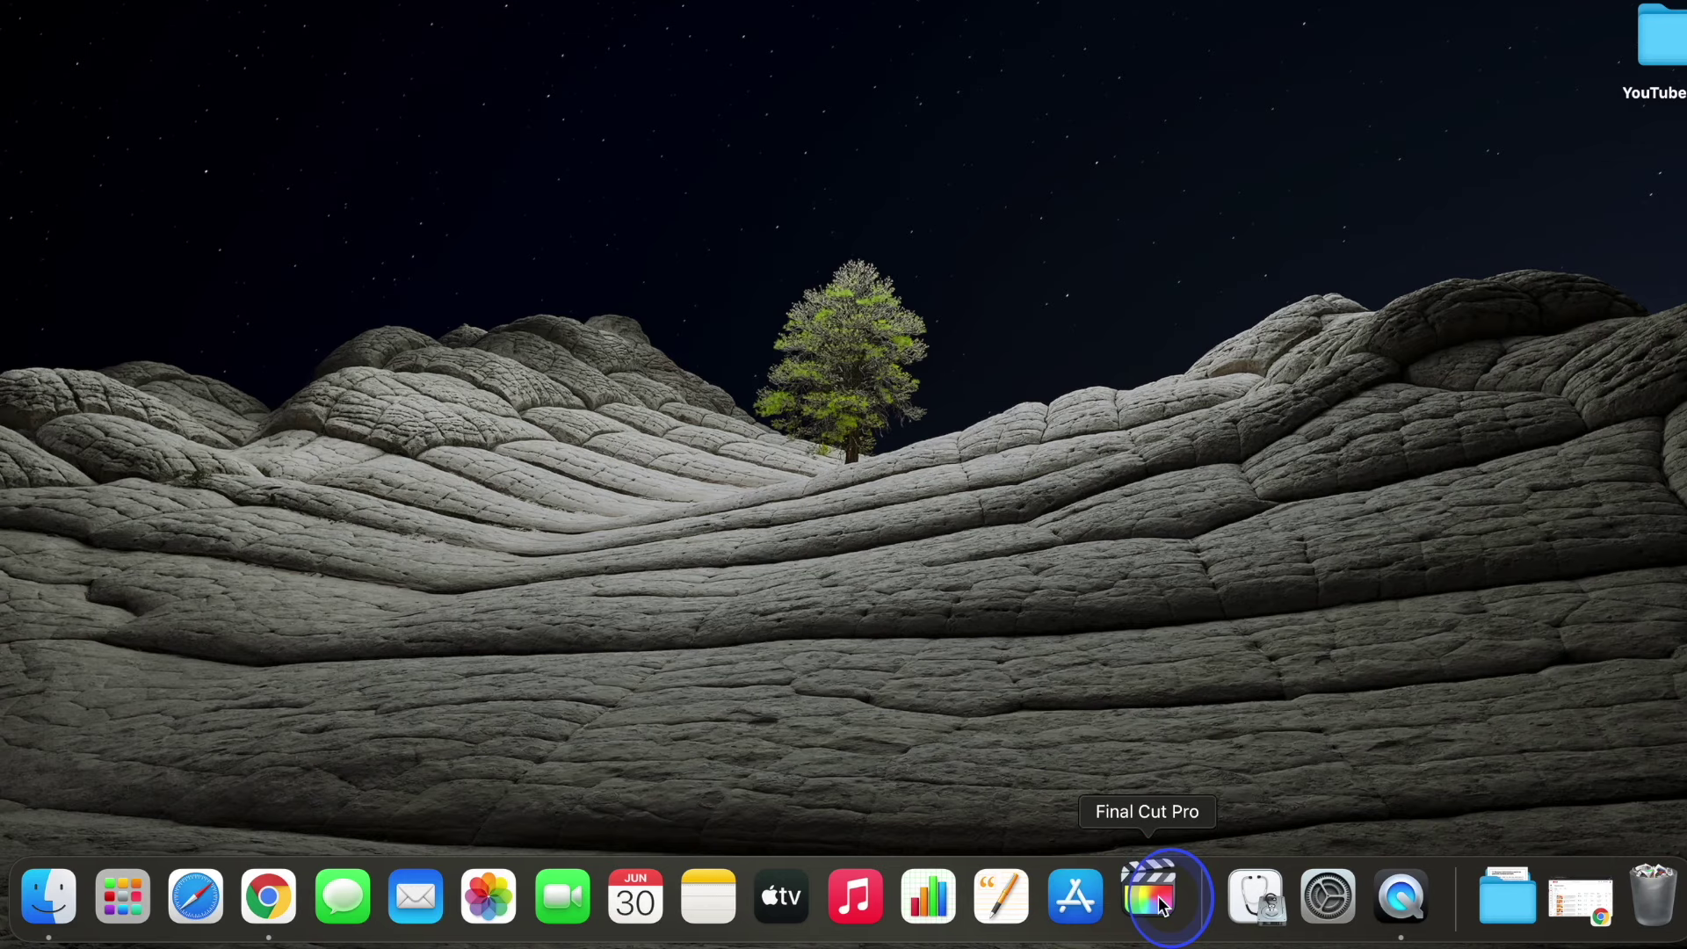
pyautogui.click(1162, 903)
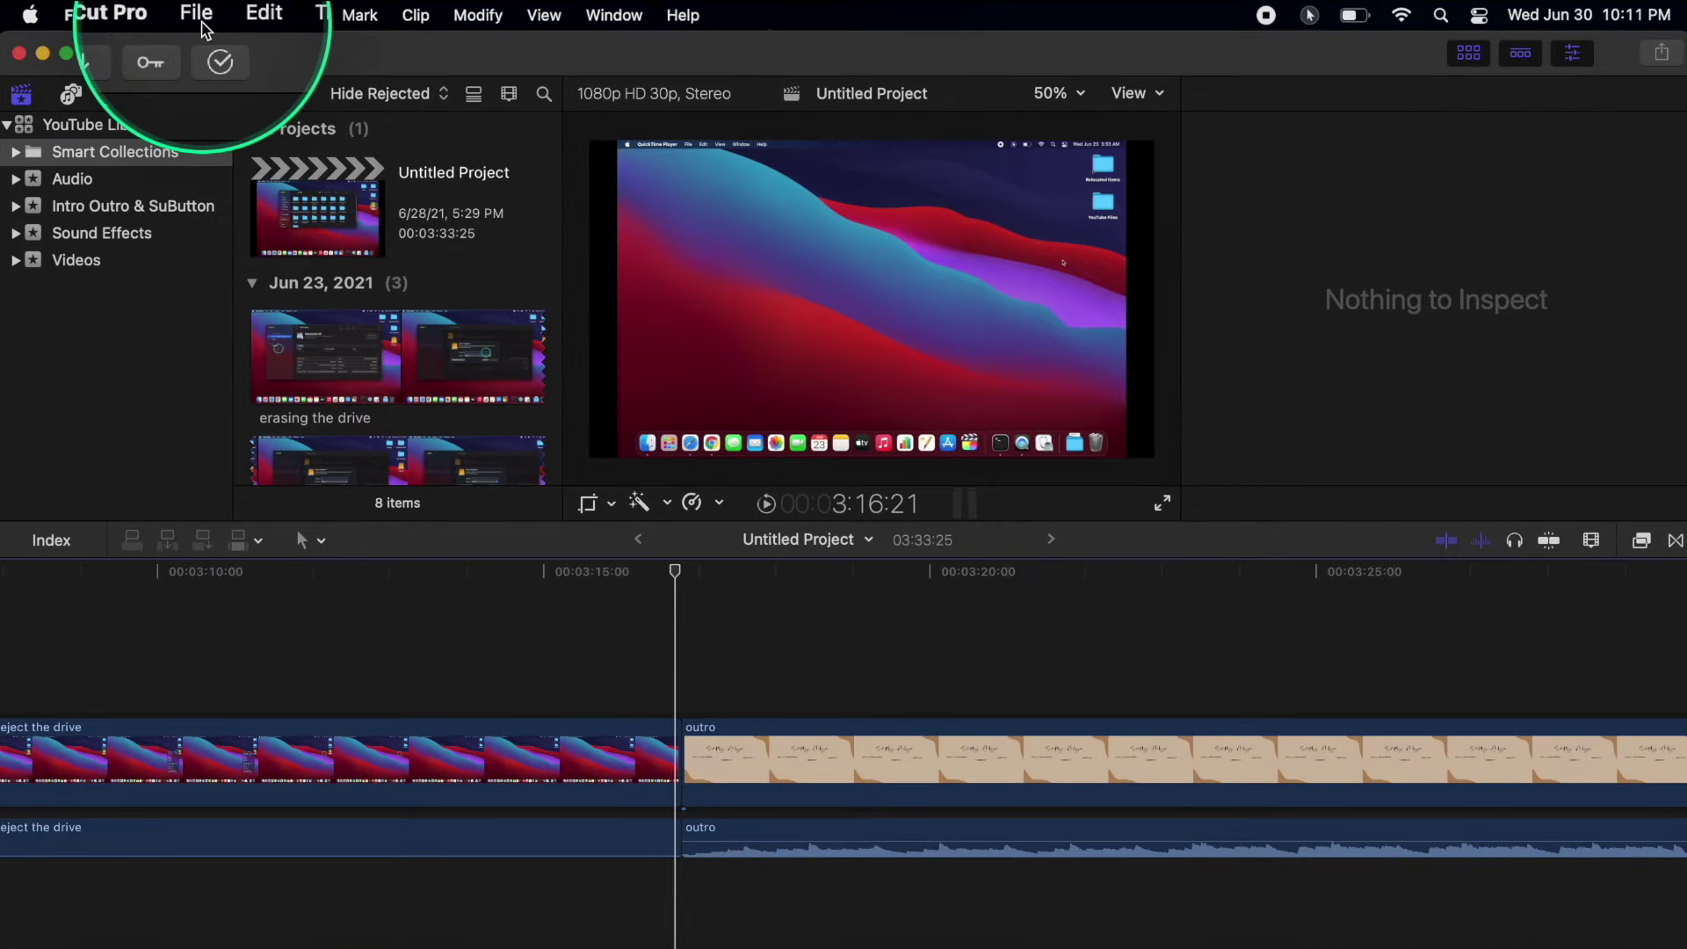
# Open the Export File (default) dialog for Untitled Project from File > Share.
pyautogui.click(199, 14)
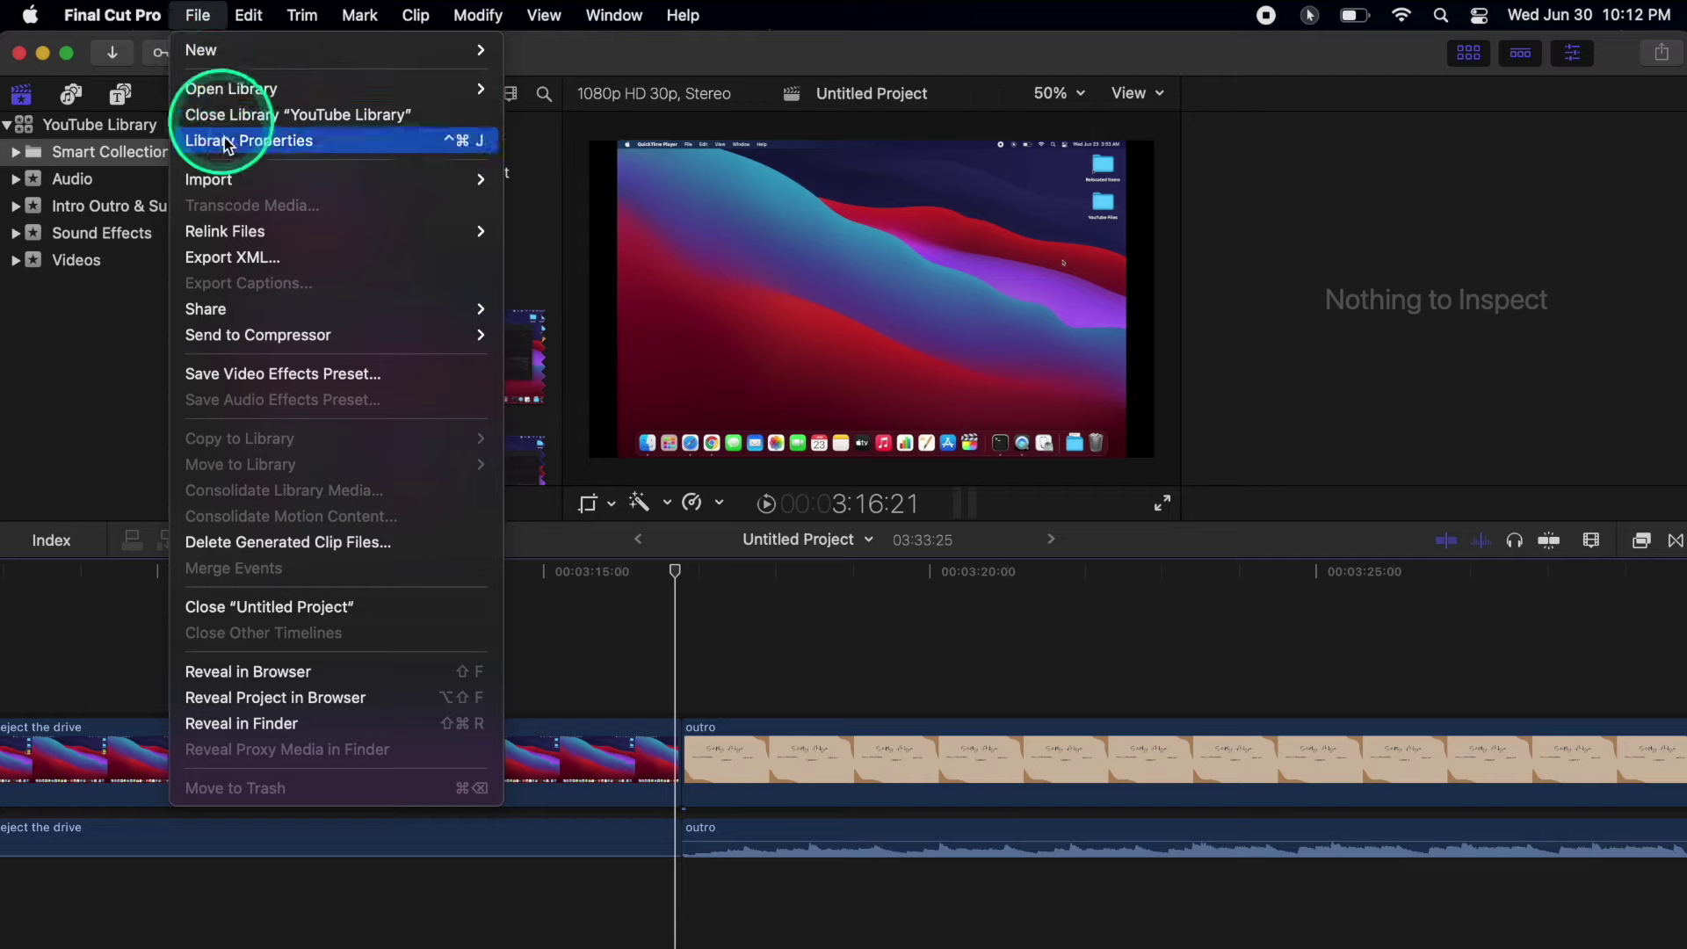
pyautogui.moveTo(234, 312)
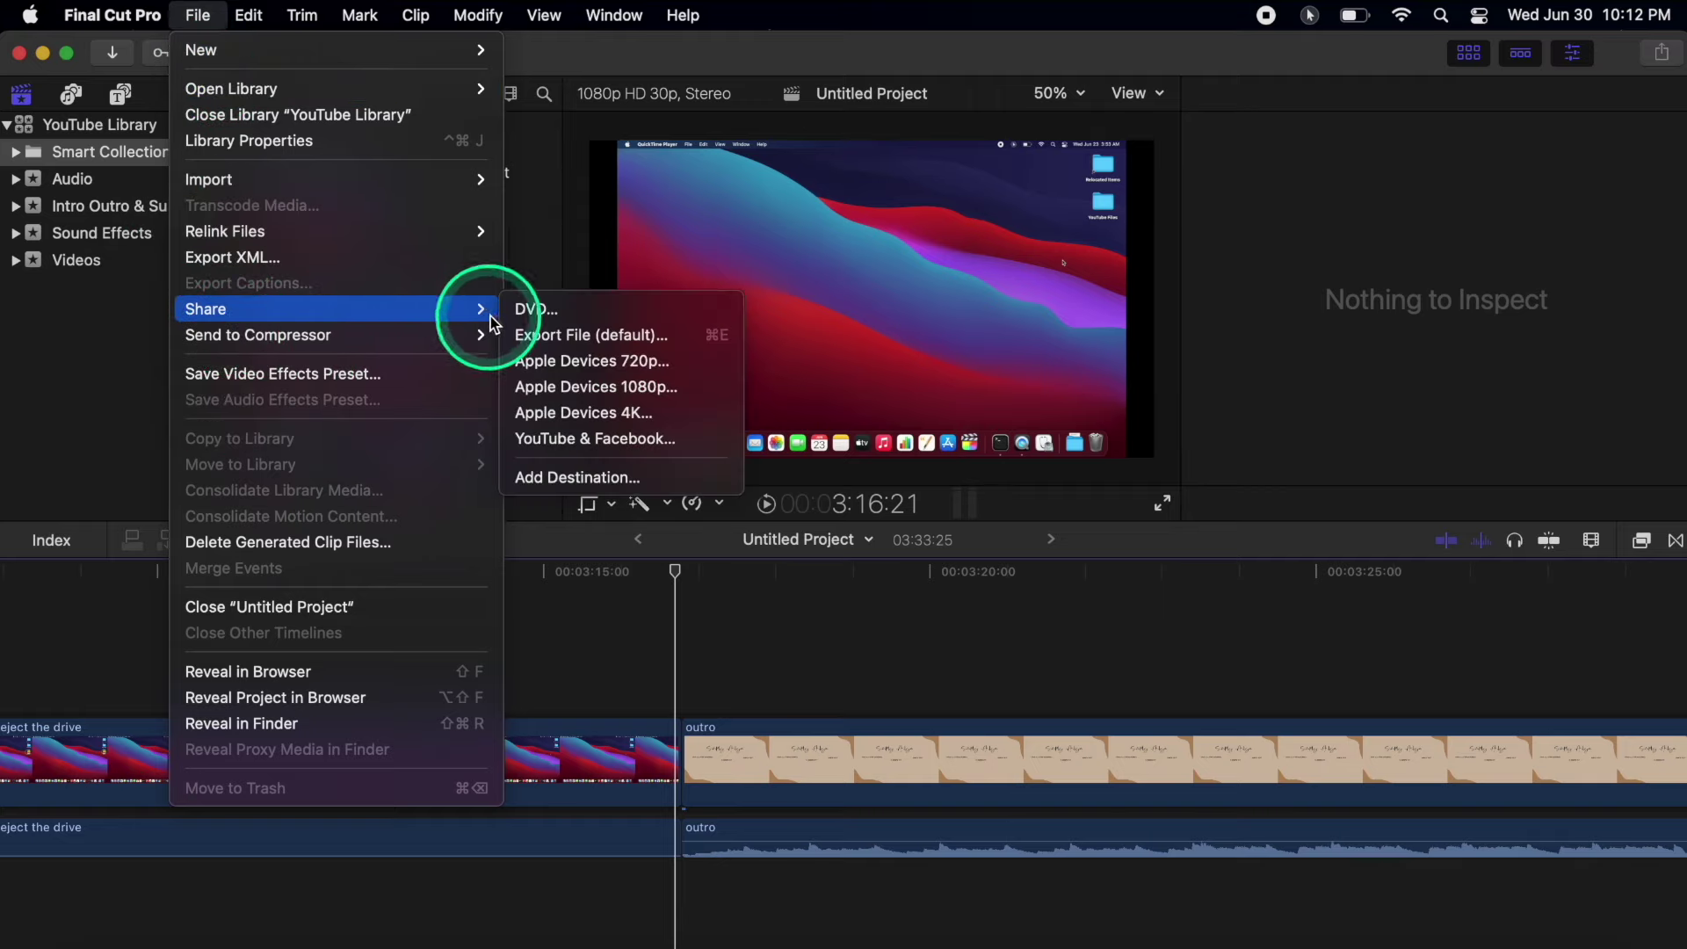
pyautogui.click(581, 345)
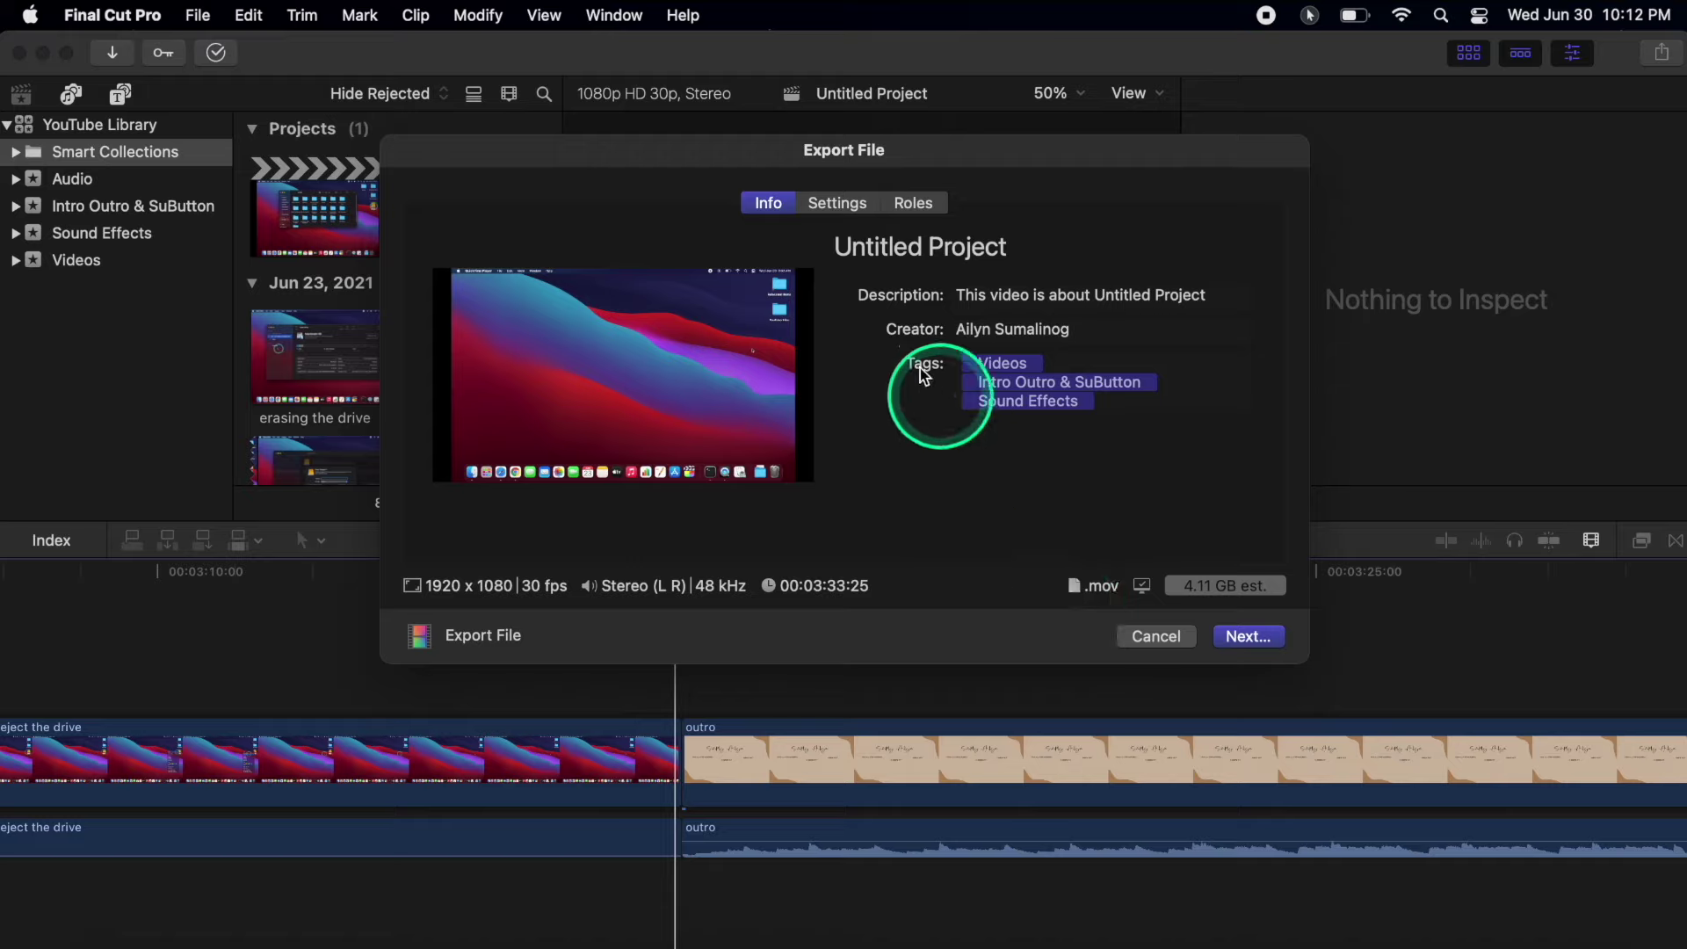
# Set the export to Computer format, H.264 Better Quality codec, and Save only action.
pyautogui.click(843, 203)
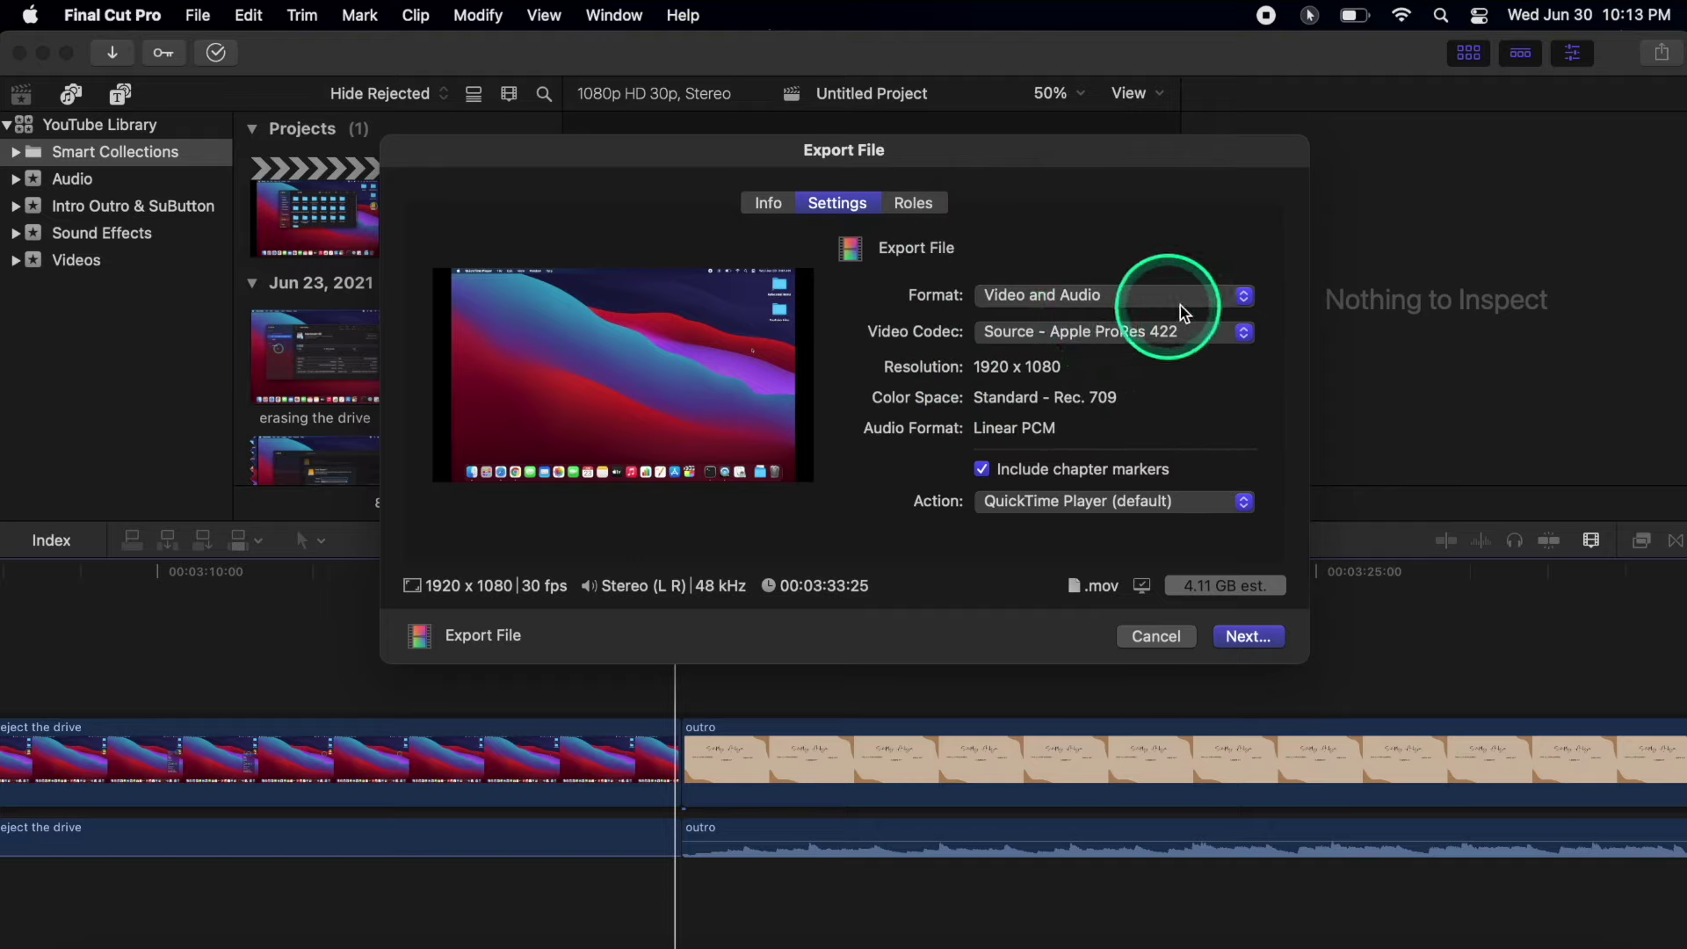
pyautogui.click(1244, 305)
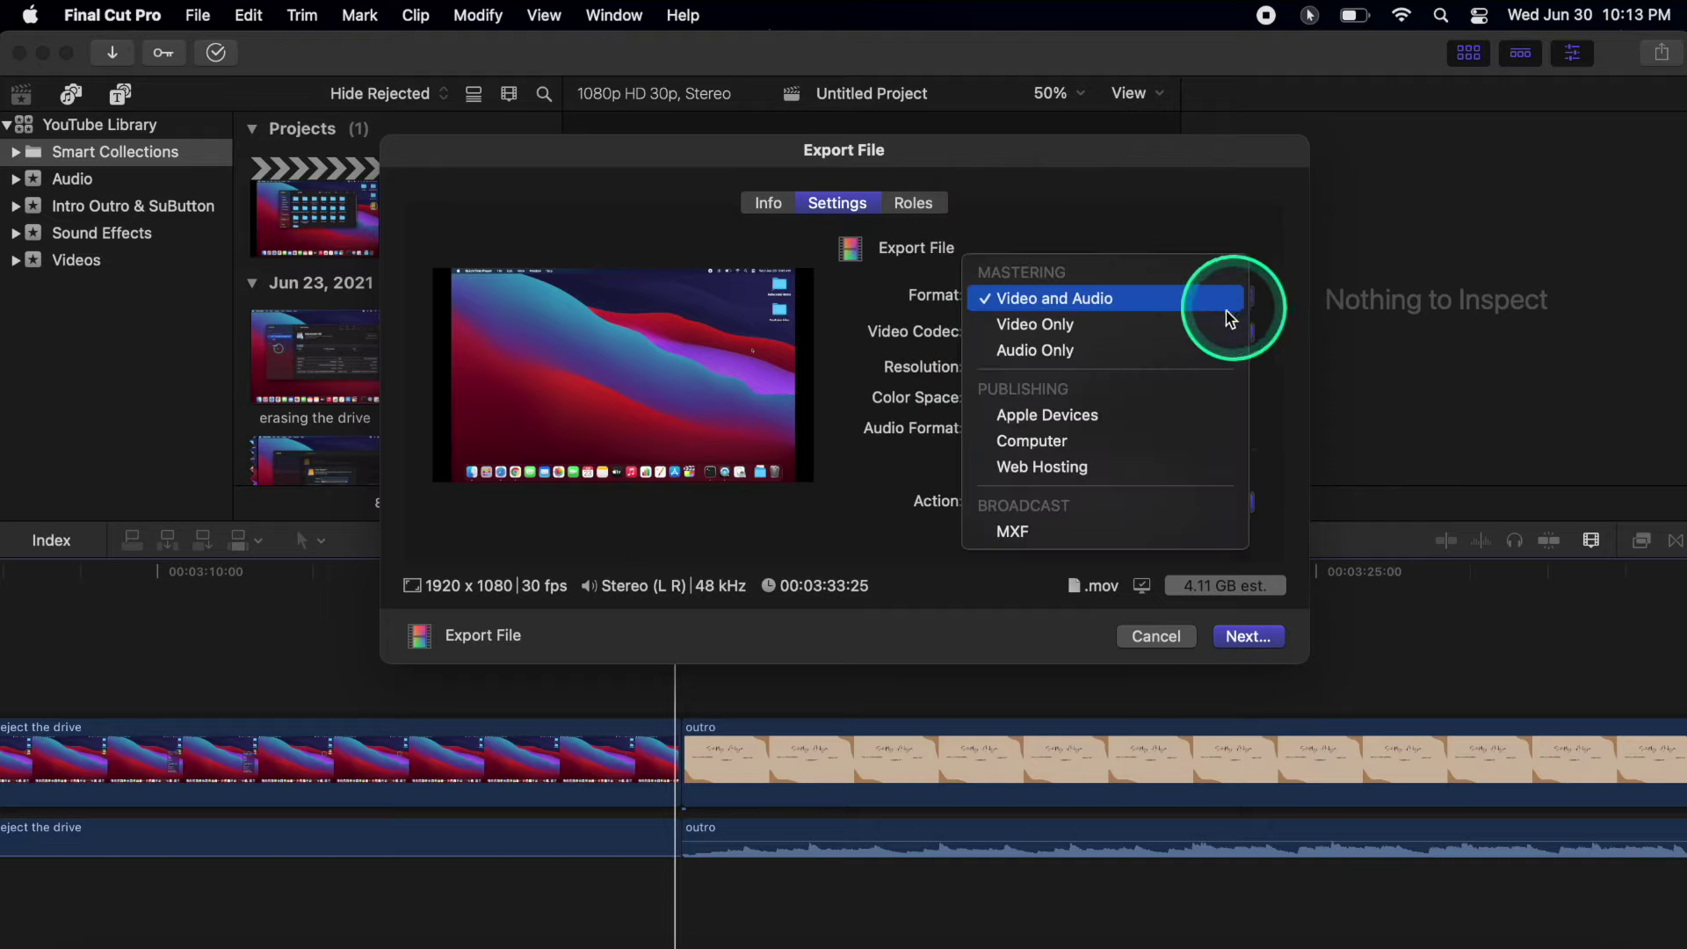
pyautogui.click(1031, 442)
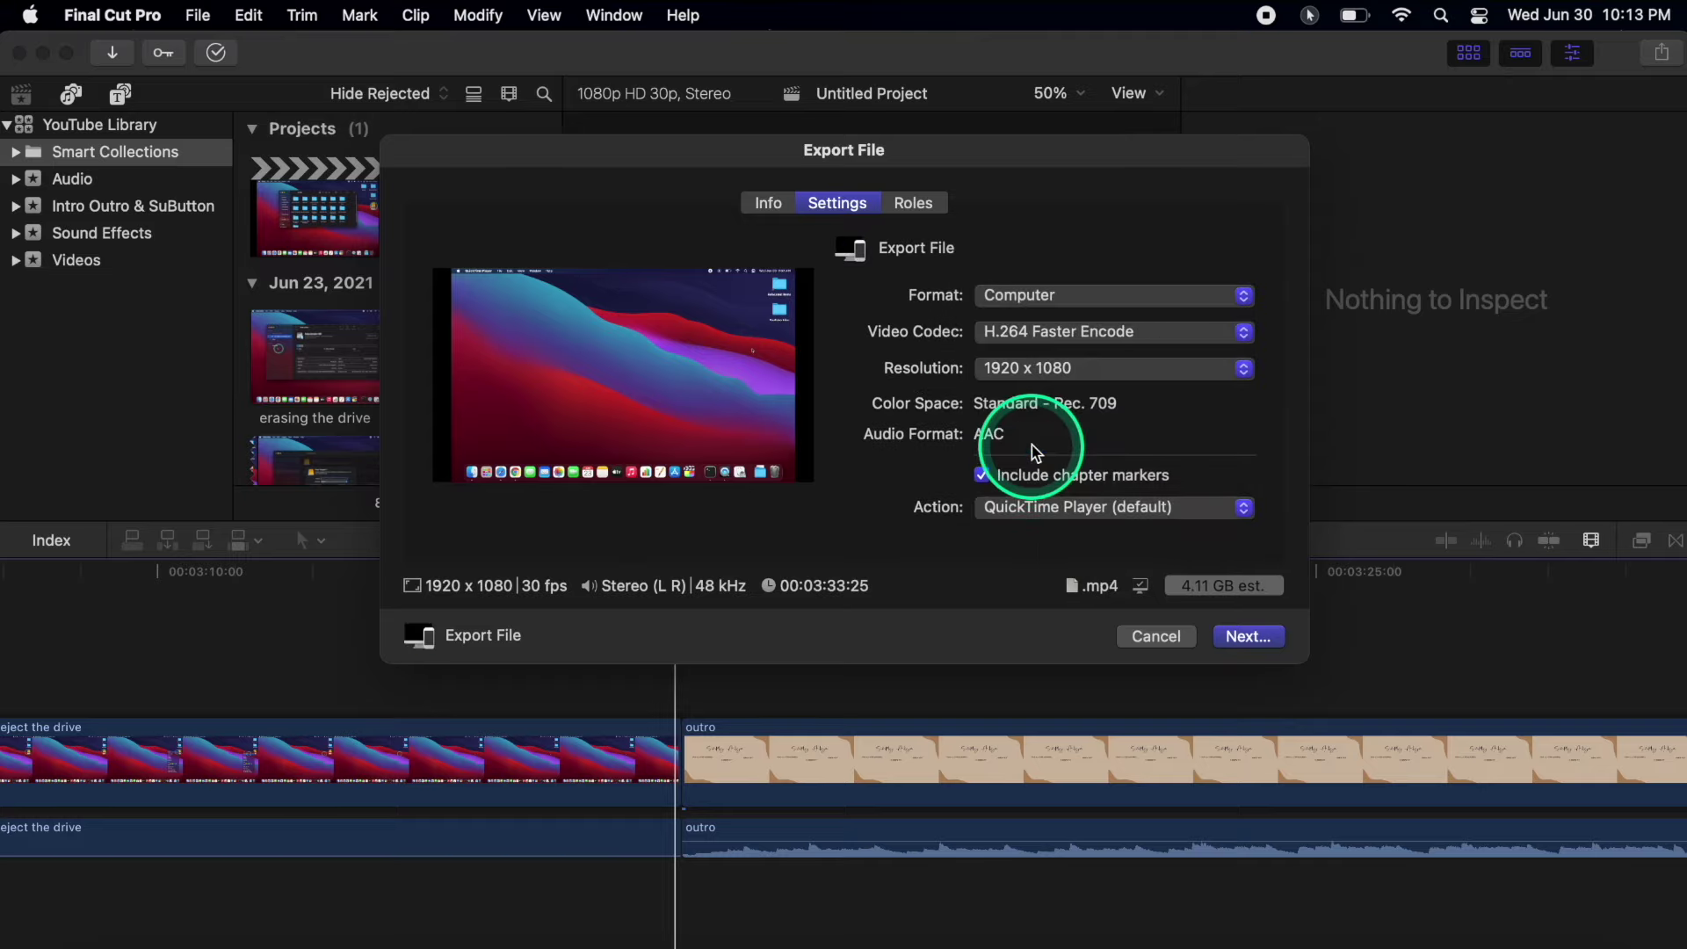
pyautogui.click(1244, 331)
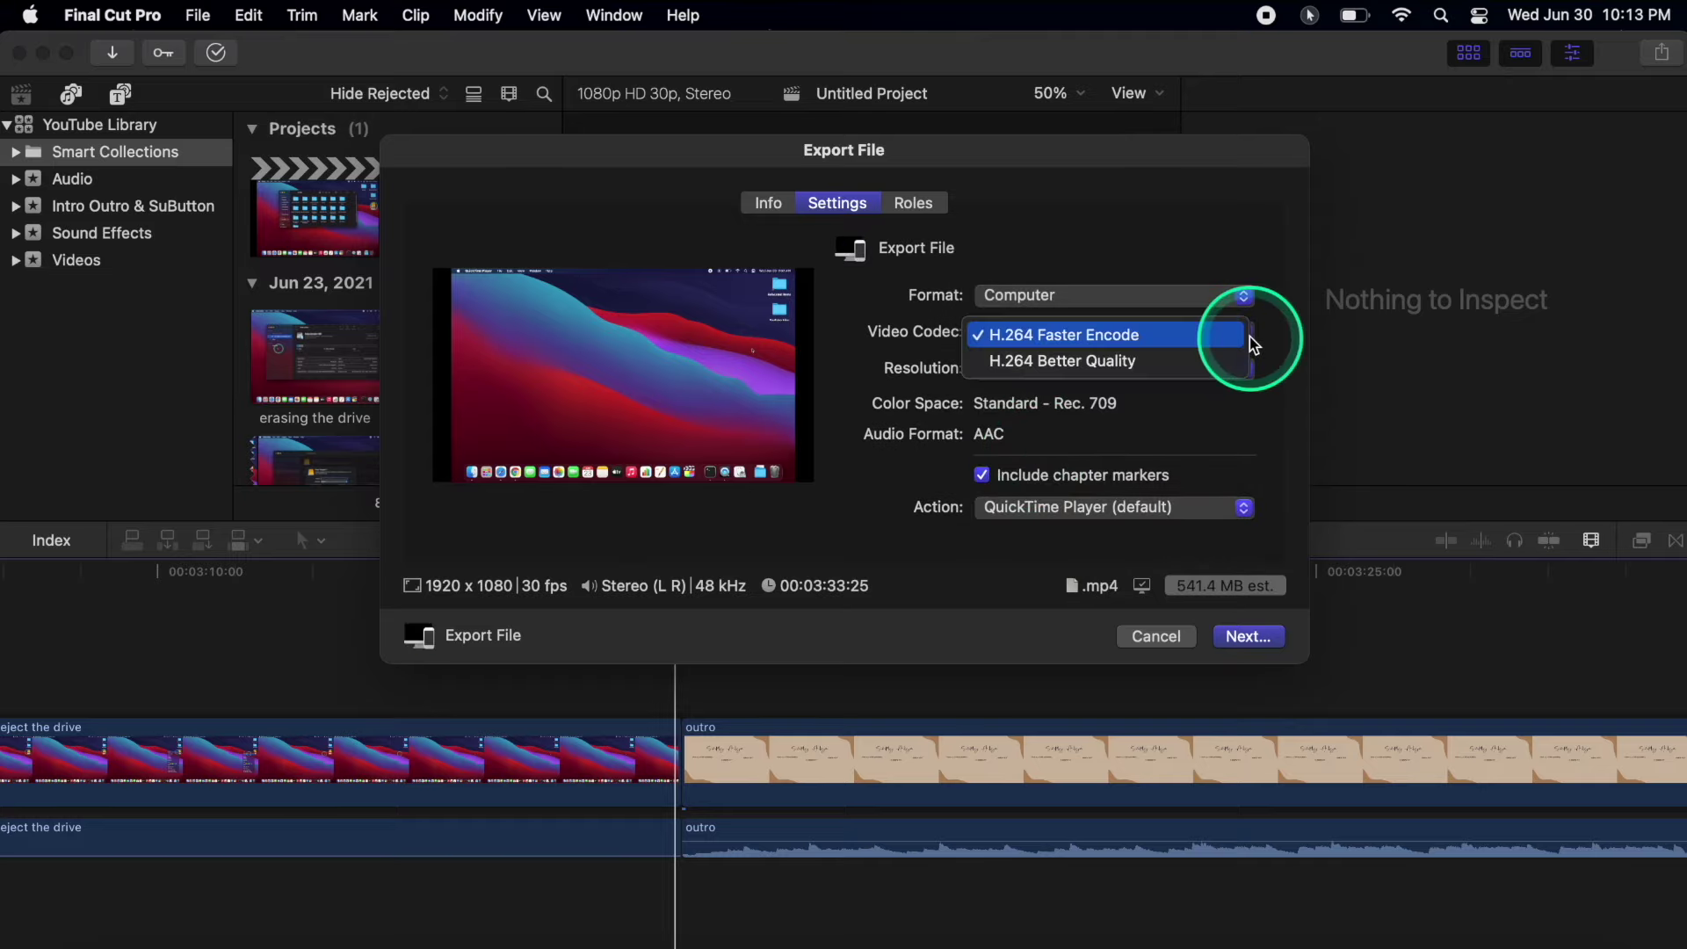
pyautogui.click(1130, 370)
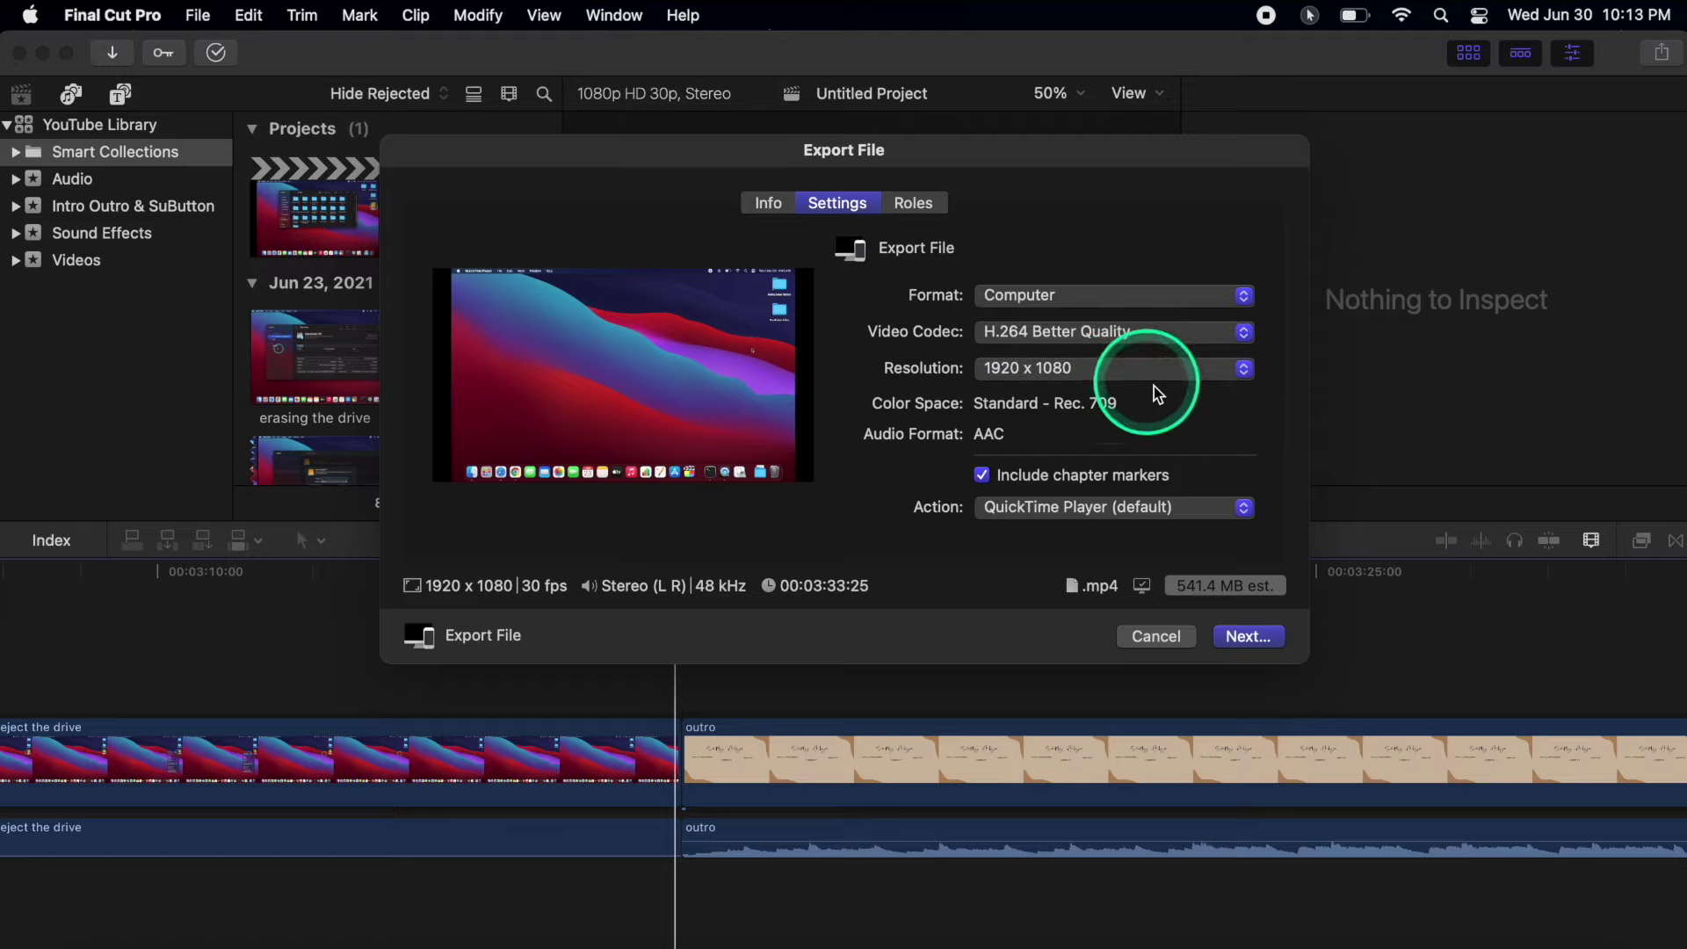
pyautogui.click(1243, 509)
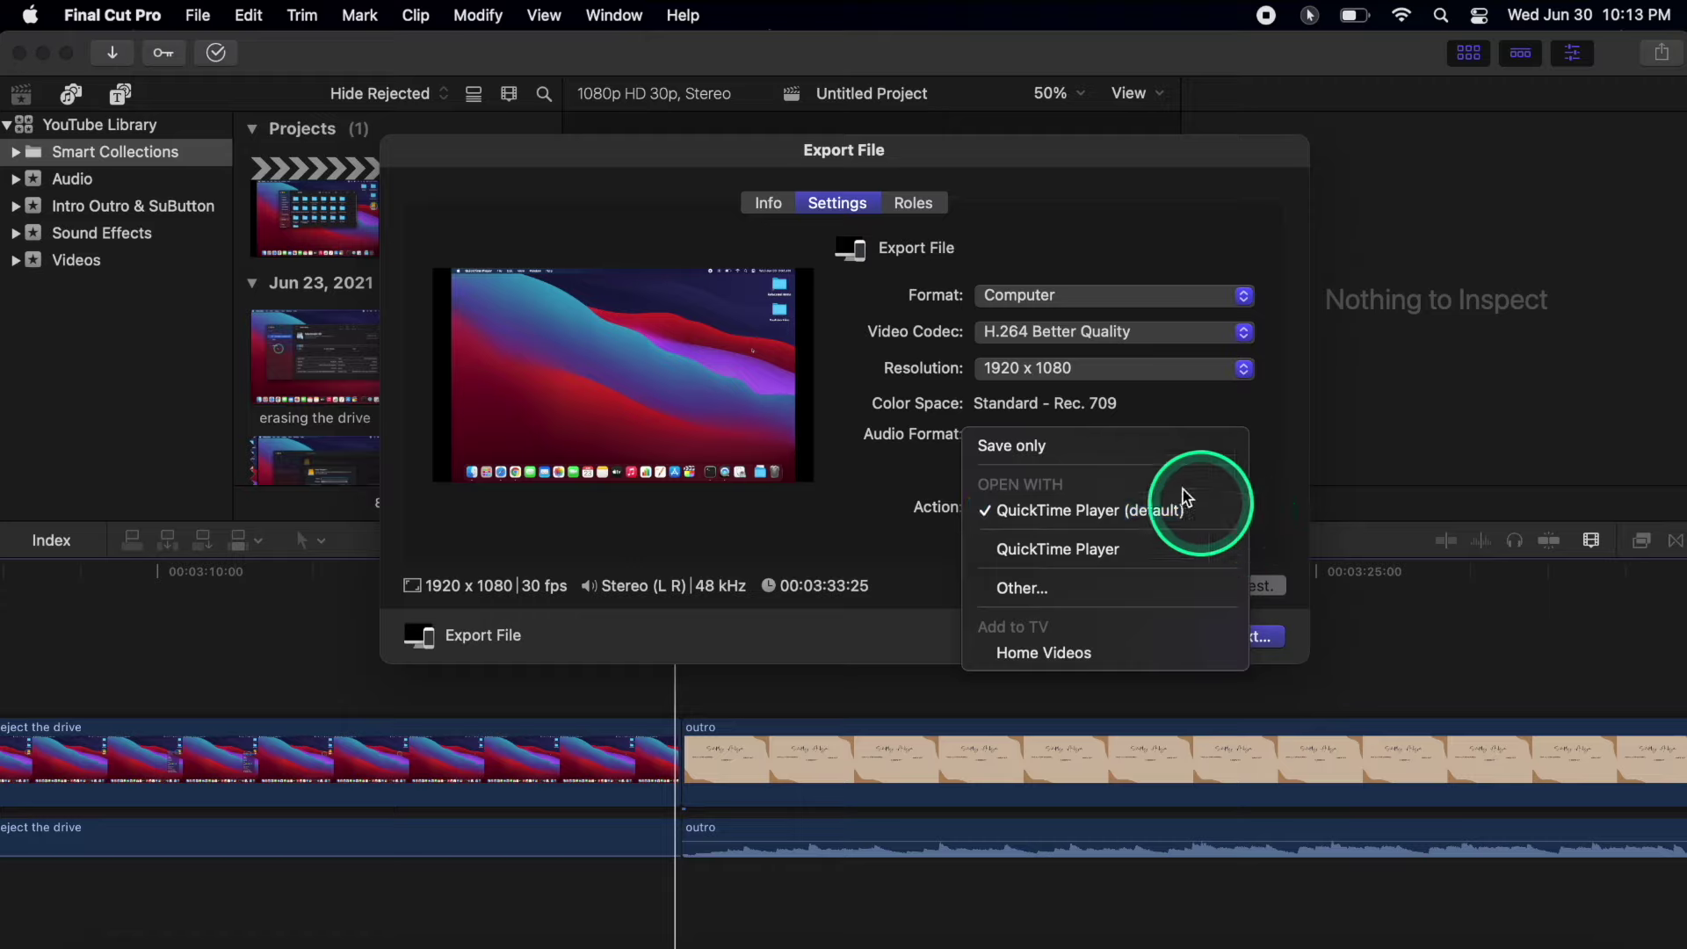
pyautogui.click(1096, 449)
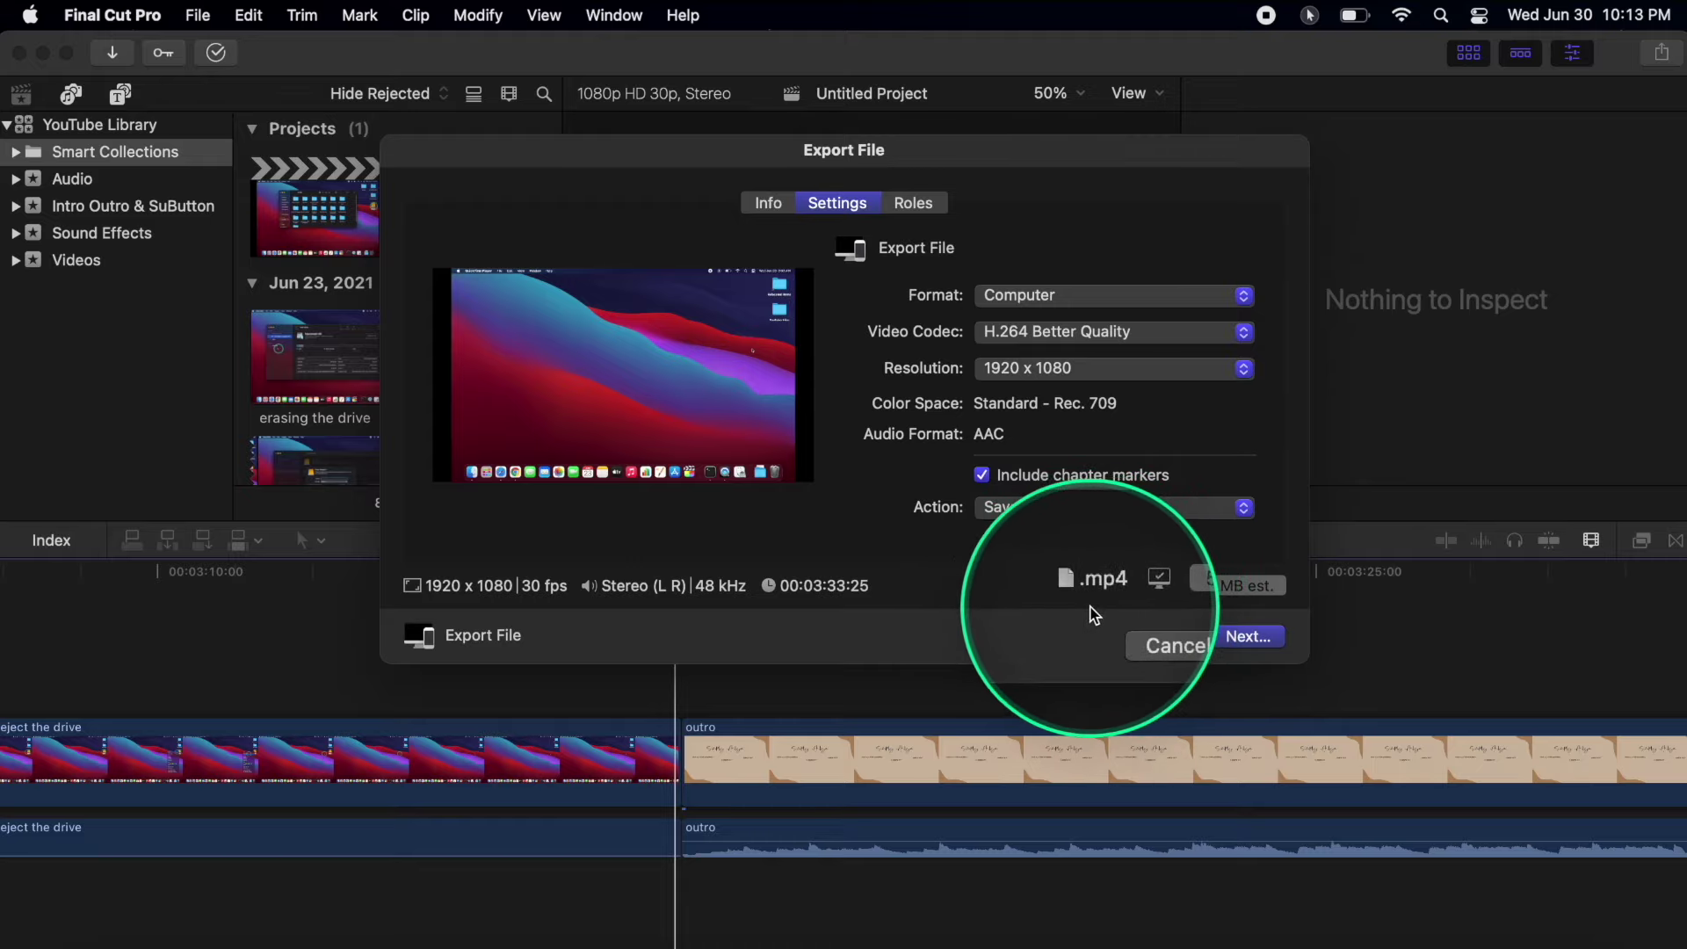
# Name the export 'mov to mp4' and save it to the Desktop.
pyautogui.click(1249, 636)
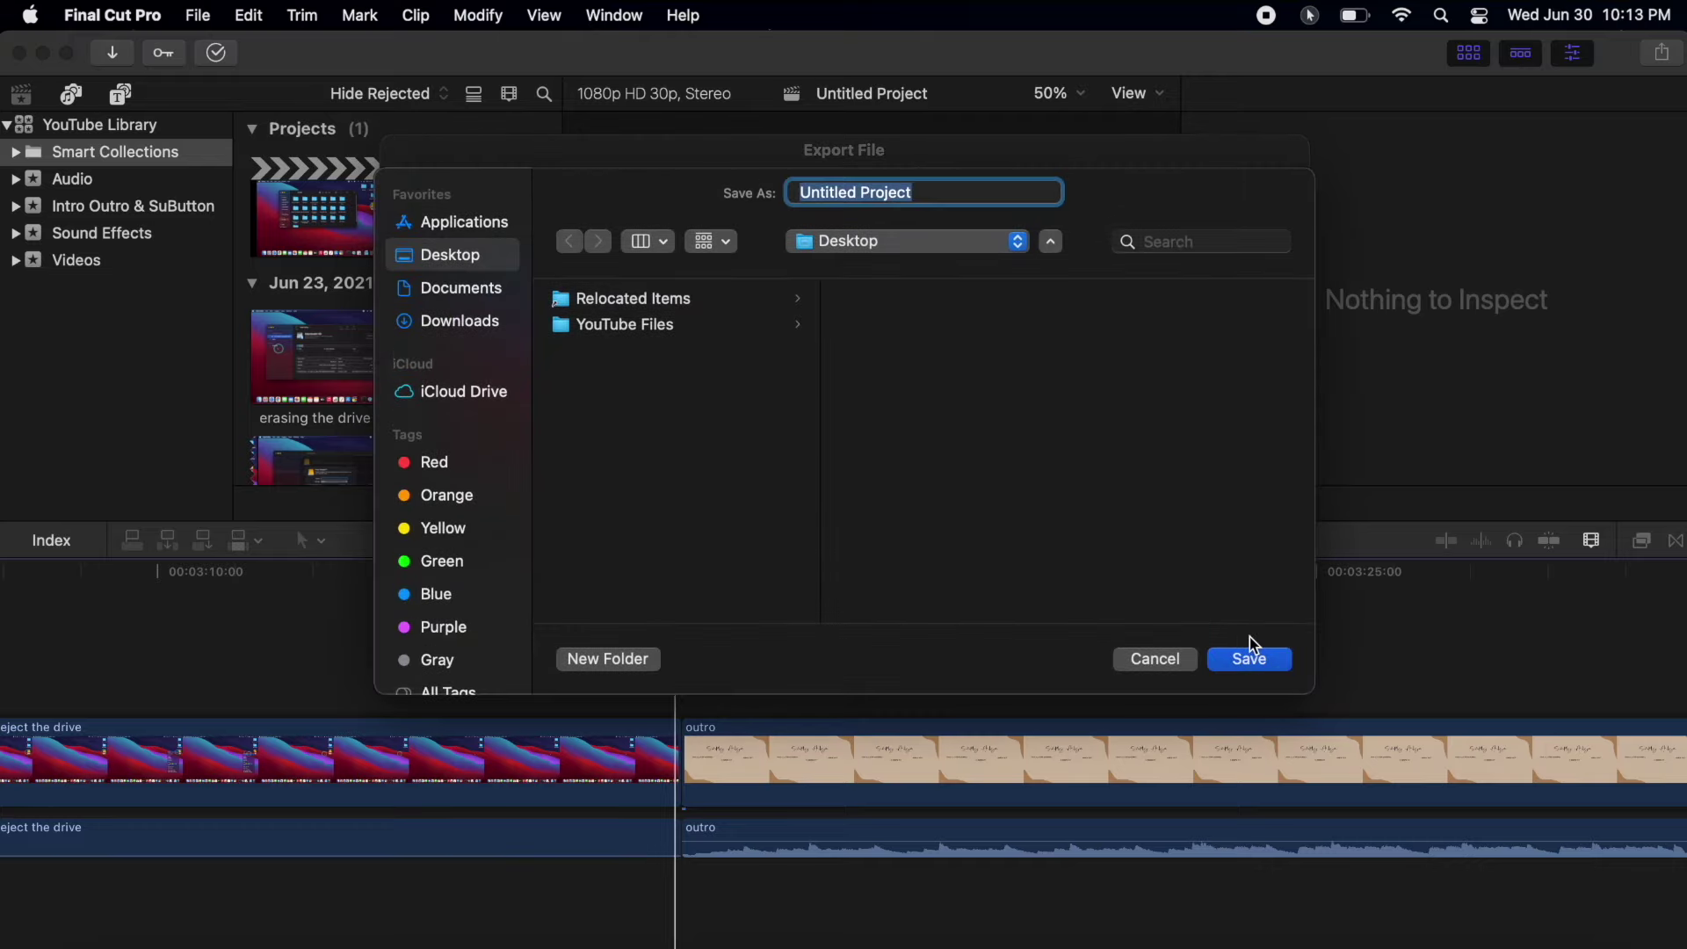
pyautogui.write('mov to mp4')
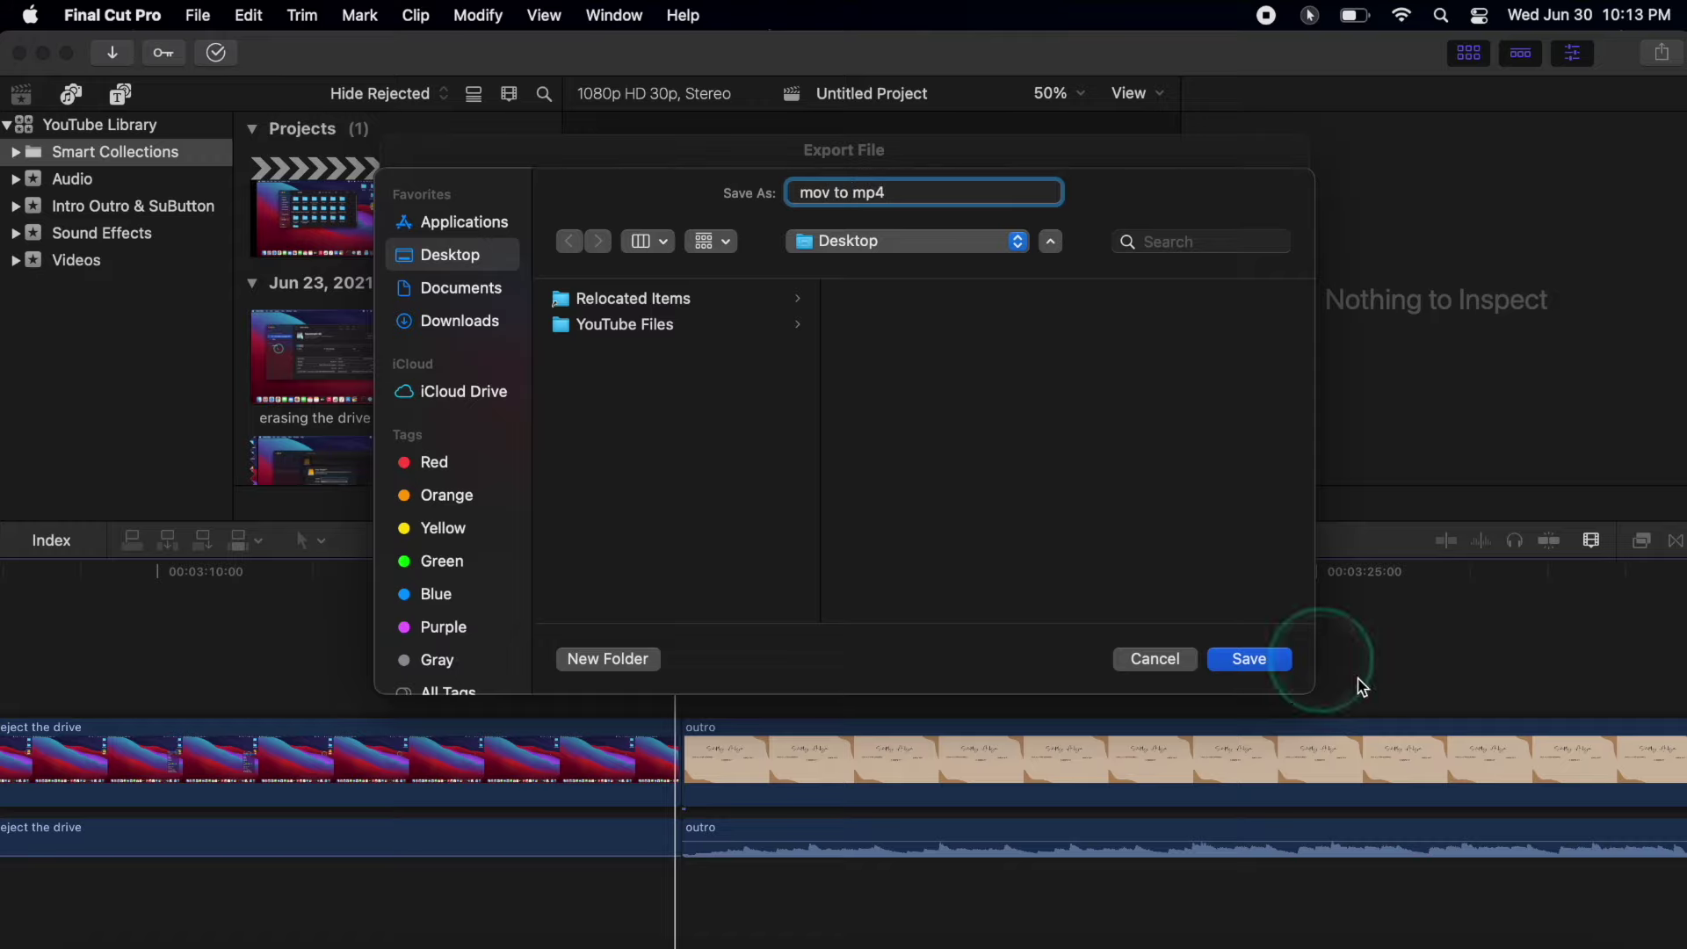
pyautogui.click(1225, 670)
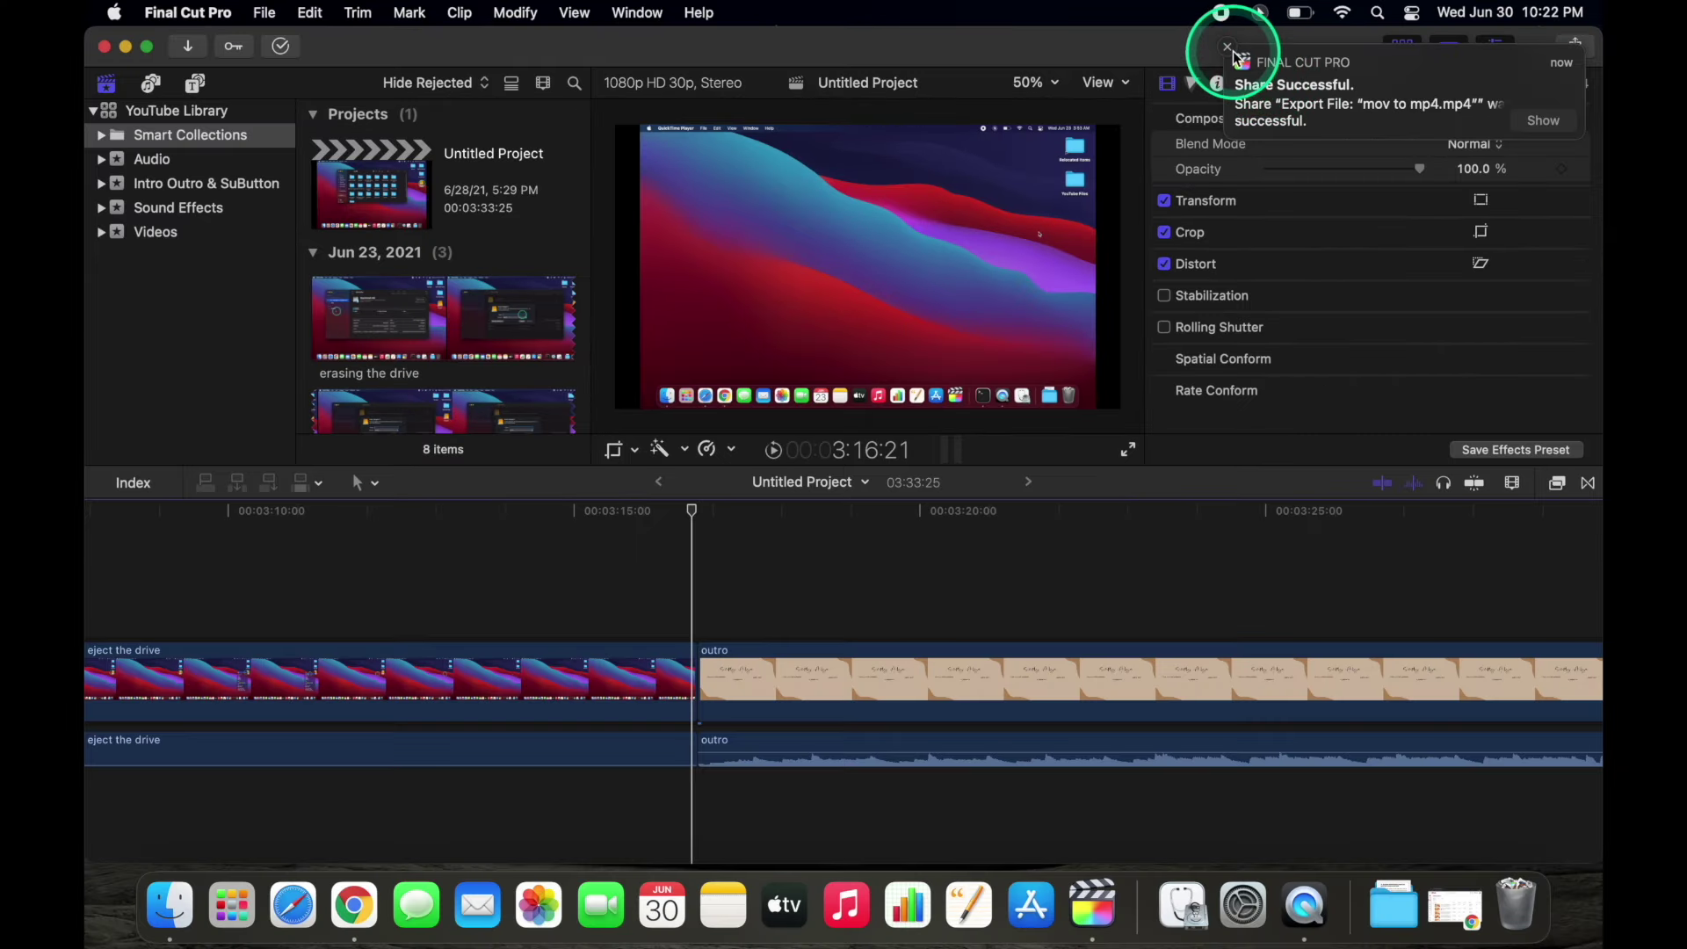
# Minimize Final Cut Pro to reveal mov to mp4.mp4 on the Desktop.
pyautogui.click(127, 50)
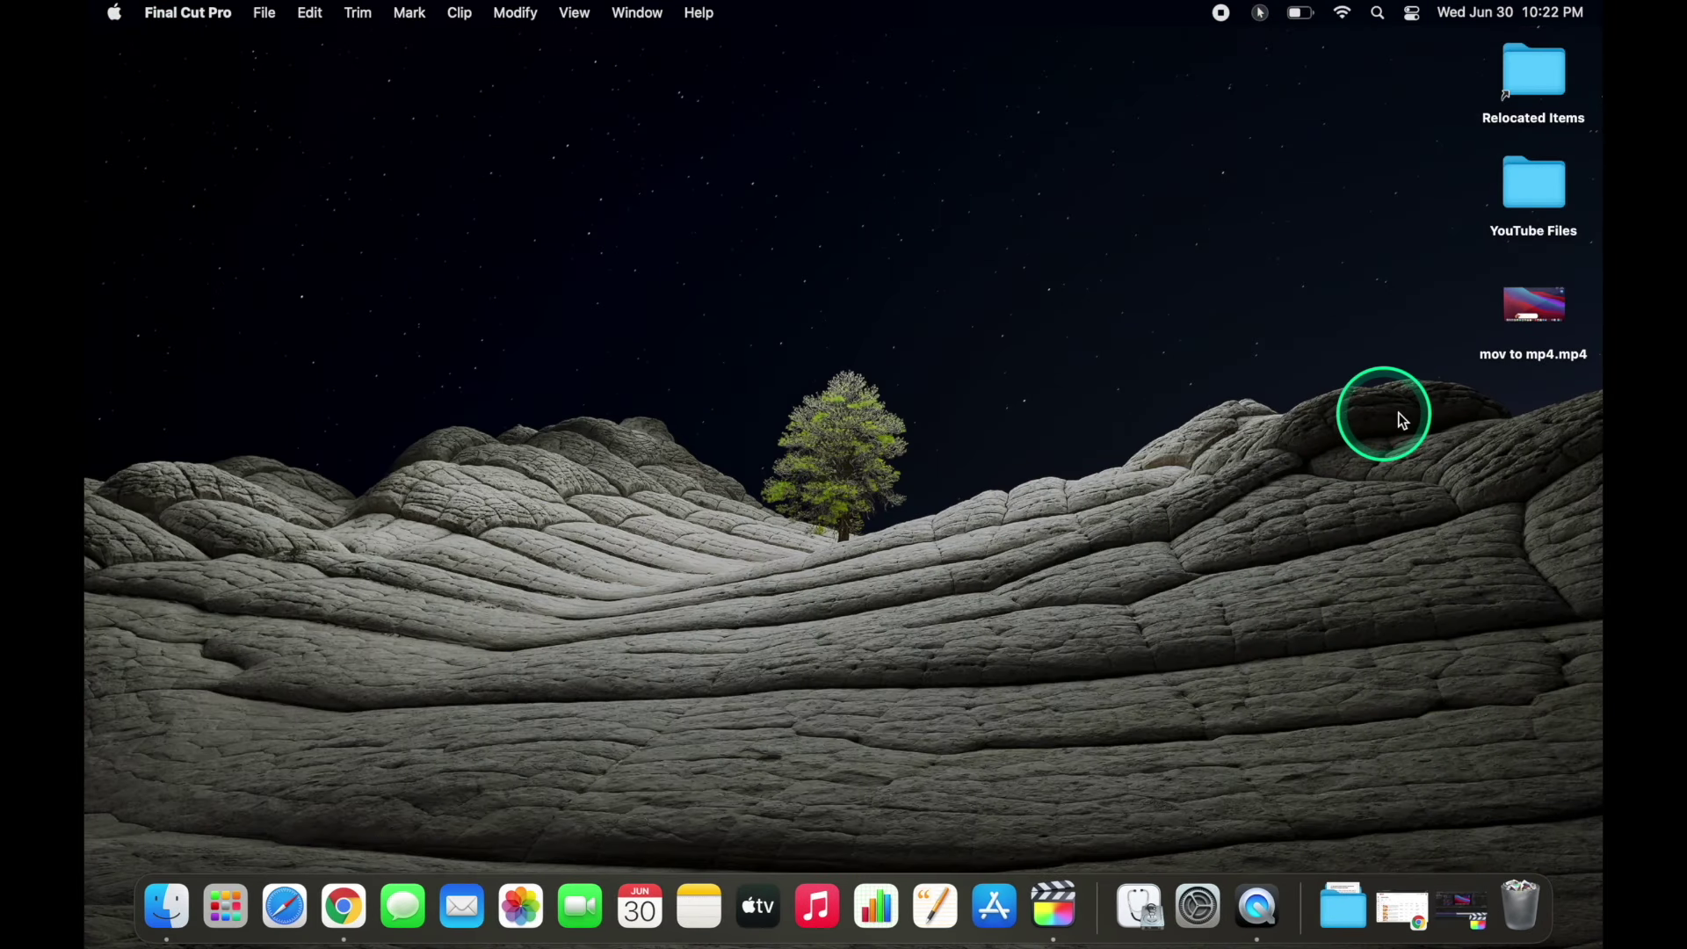